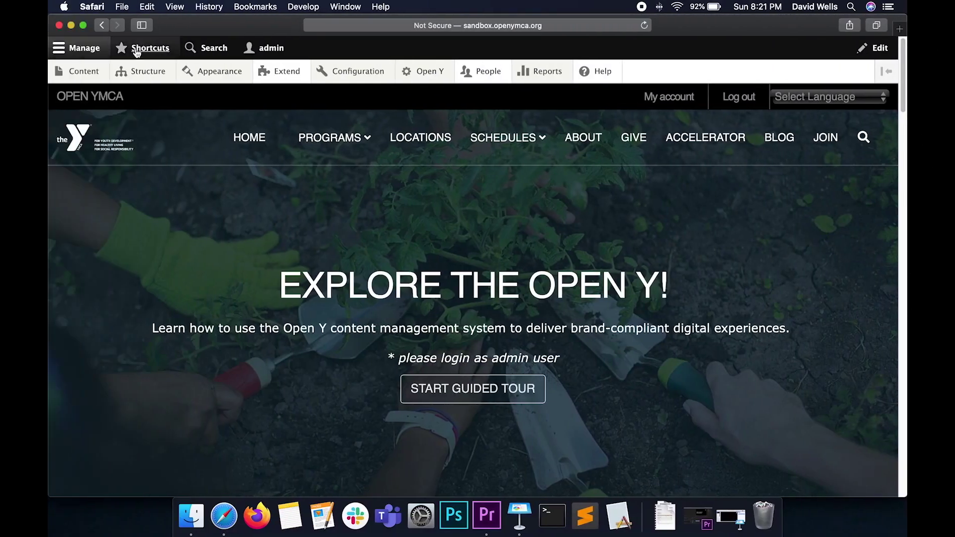
- Start a new Landing Page through Content > Add content
{"action": "mouse_move", "coordinate": [85, 75]}
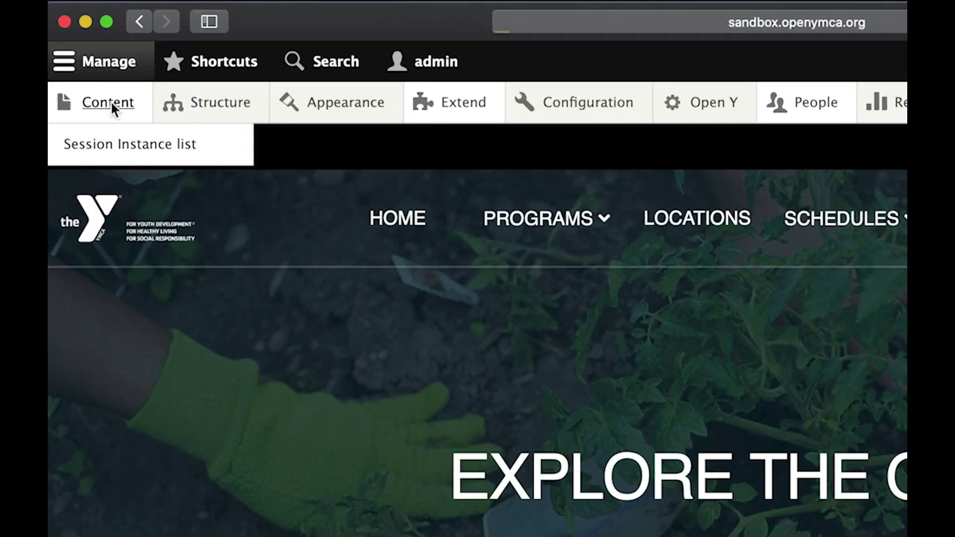
{"action": "left_click", "coordinate": [96, 89]}
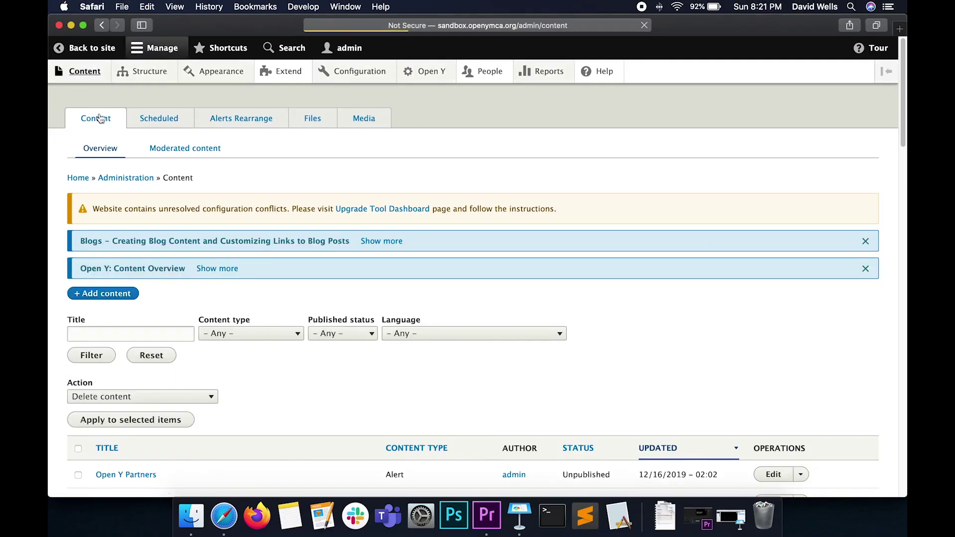
{"action": "scroll", "coordinate": [102, 163], "scroll_direction": "down", "scroll_amount": 2}
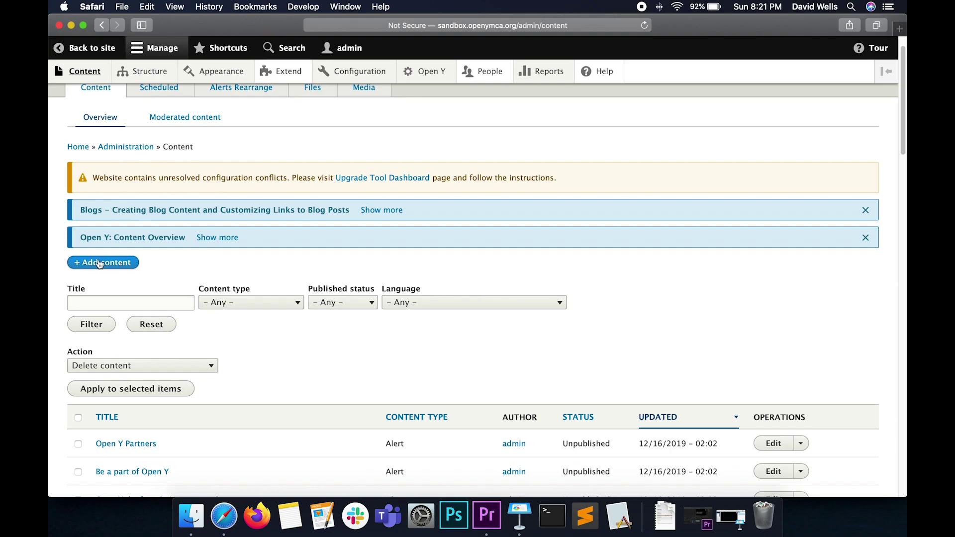
{"action": "left_click", "coordinate": [99, 263]}
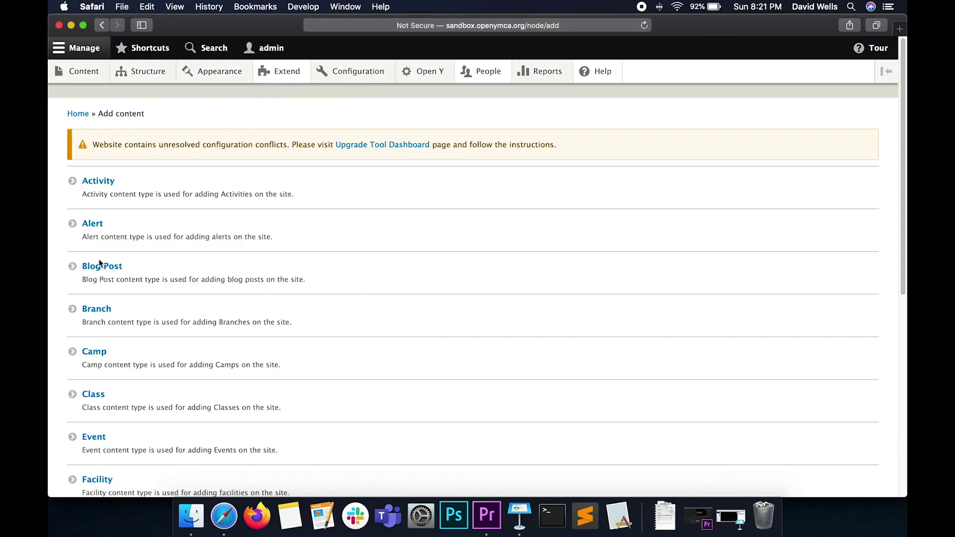
{"action": "scroll", "coordinate": [138, 239], "scroll_direction": "down", "scroll_amount": 5}
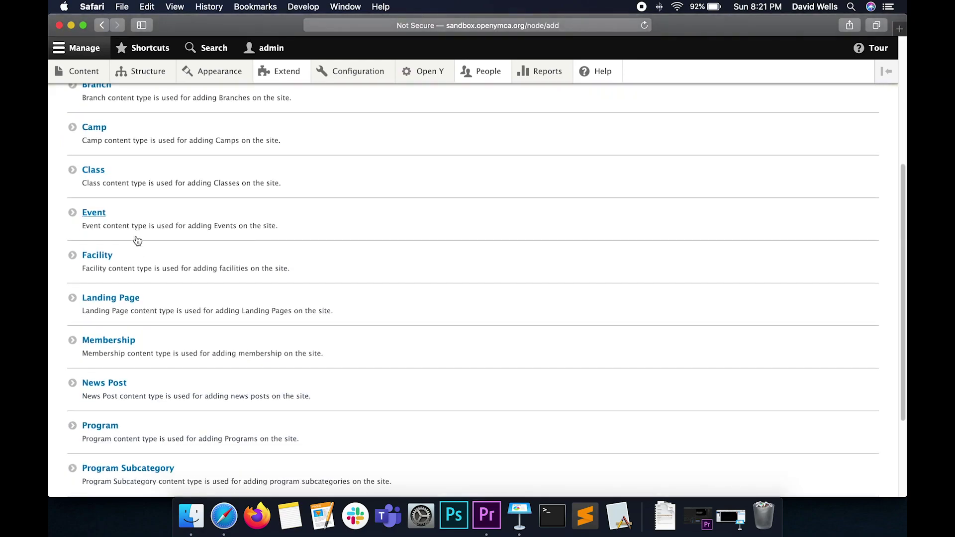
{"action": "left_click", "coordinate": [103, 298]}
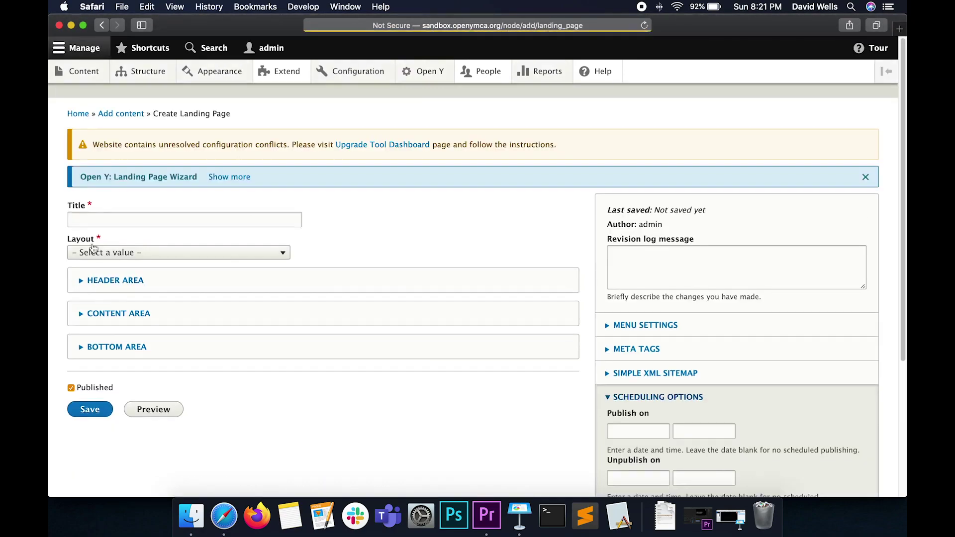
- Create and save a landing page titled 'A Landing Page' with the Two Columns layout
{"action": "left_click", "coordinate": [113, 221]}
{"action": "type", "text": "A Landing Page"}
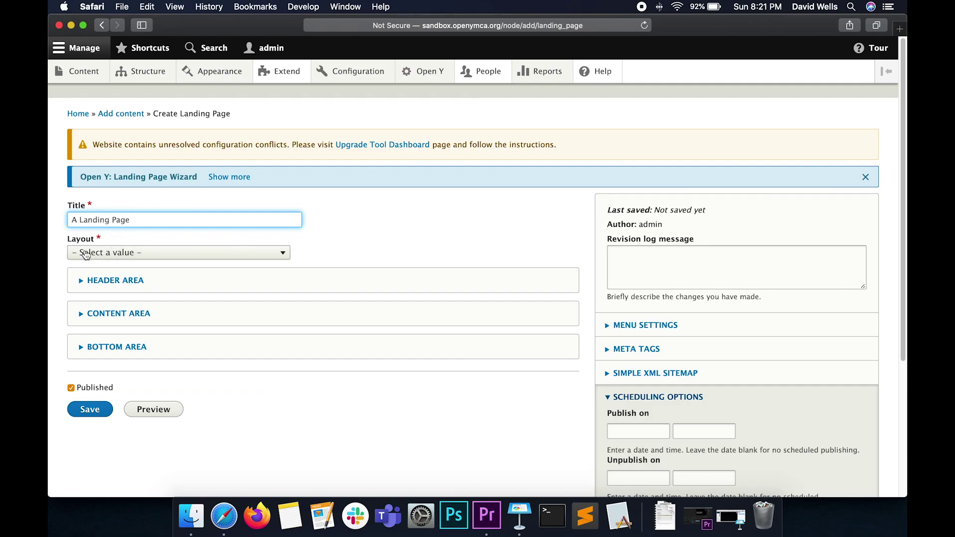
{"action": "left_click", "coordinate": [103, 253]}
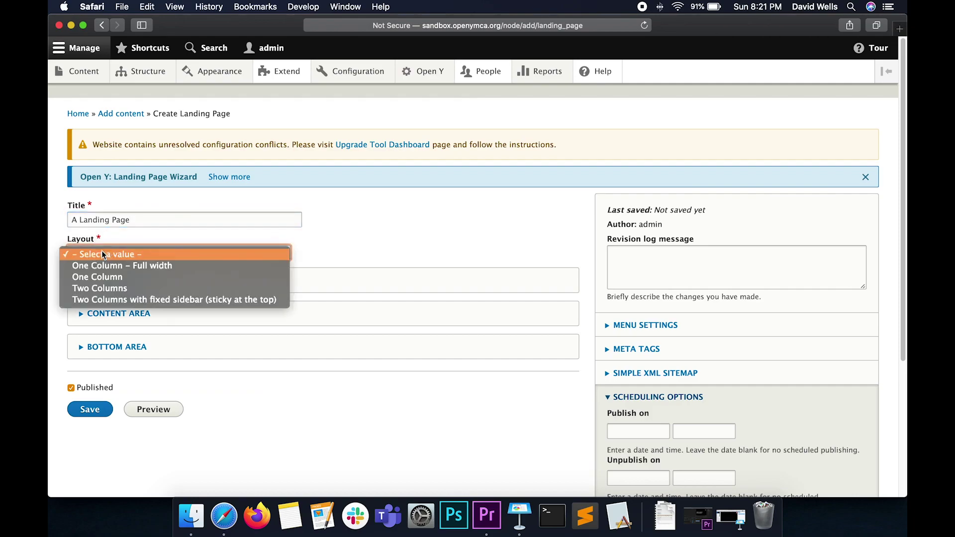
{"action": "left_click", "coordinate": [100, 288]}
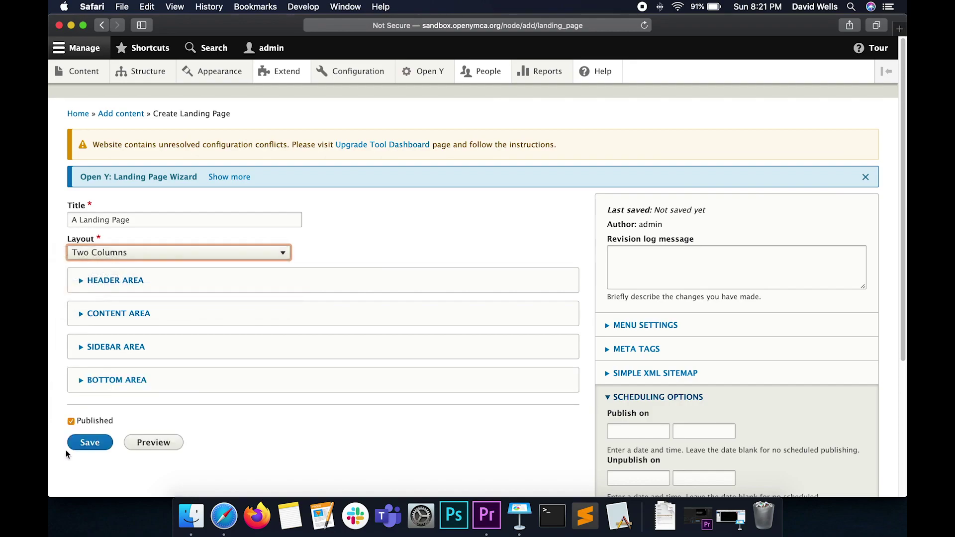
{"action": "left_click", "coordinate": [92, 445]}
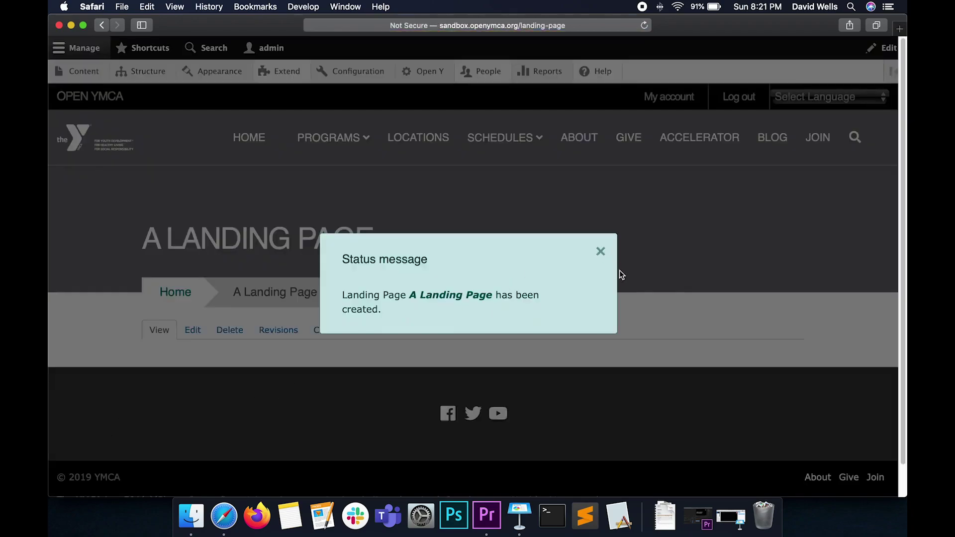
- Dismiss the page-created message and open A Landing Page for editing
{"action": "left_click", "coordinate": [600, 251]}
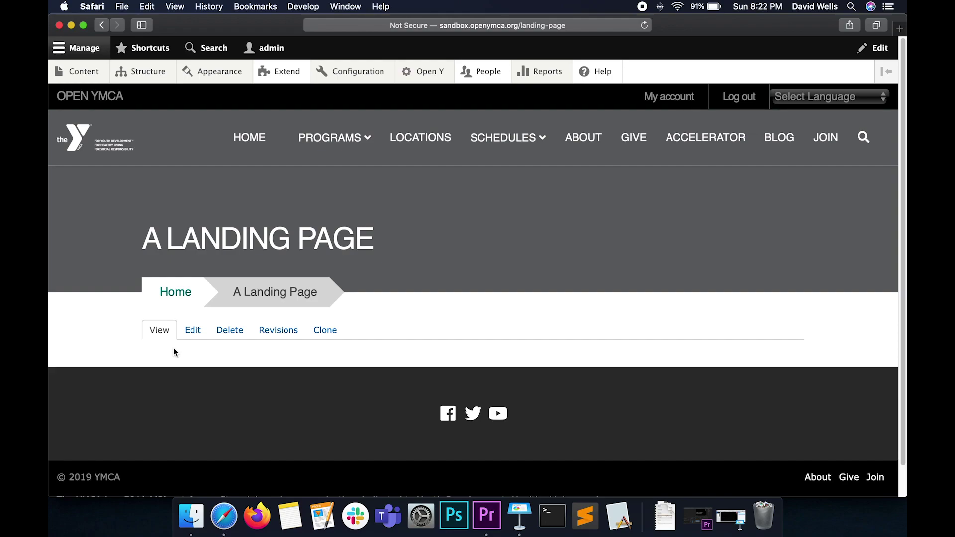
{"action": "left_click", "coordinate": [195, 330]}
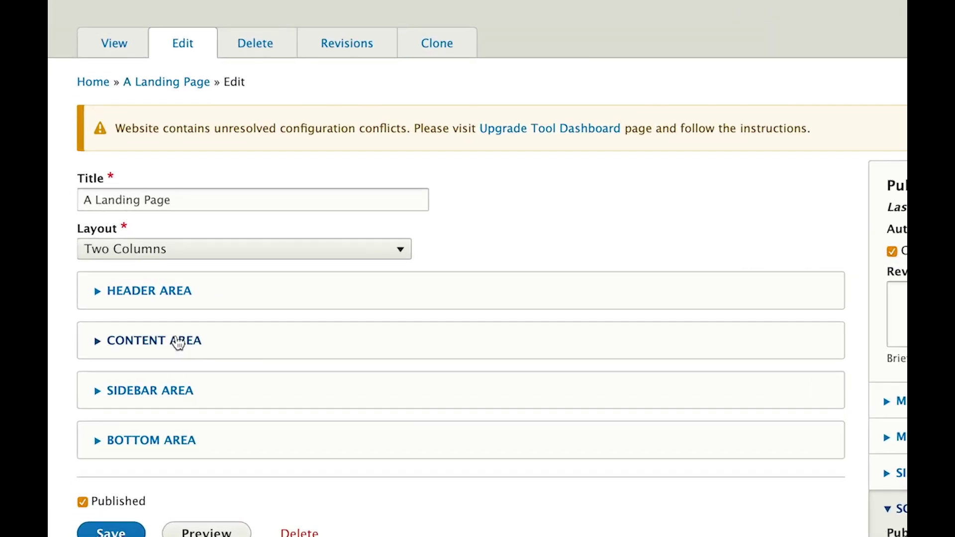
- Add a Simple content paragraph to the Content Area and place the caret in its editor
{"action": "left_click", "coordinate": [134, 340]}
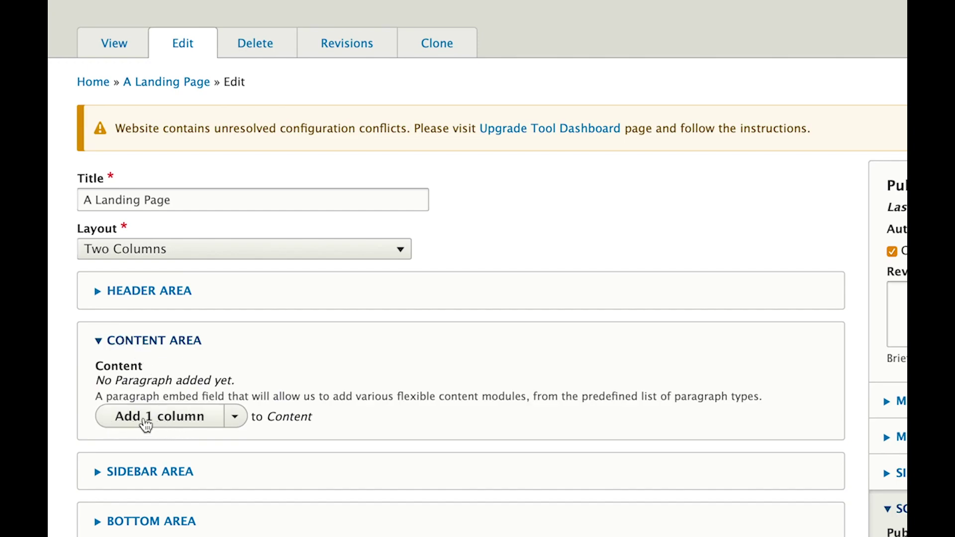
{"action": "left_click", "coordinate": [238, 421]}
{"action": "scroll", "coordinate": [239, 426], "scroll_direction": "down", "scroll_amount": 10}
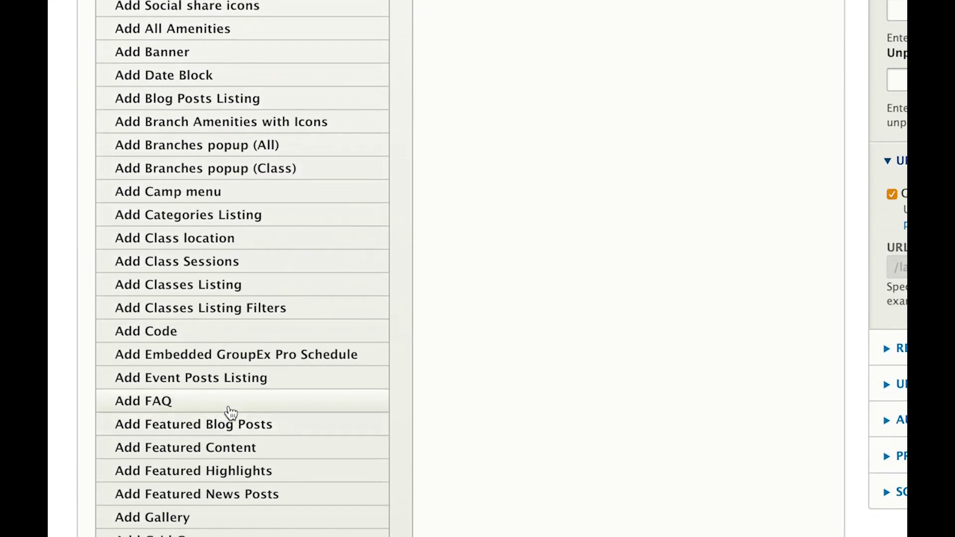
{"action": "scroll", "coordinate": [230, 413], "scroll_direction": "down", "scroll_amount": 12}
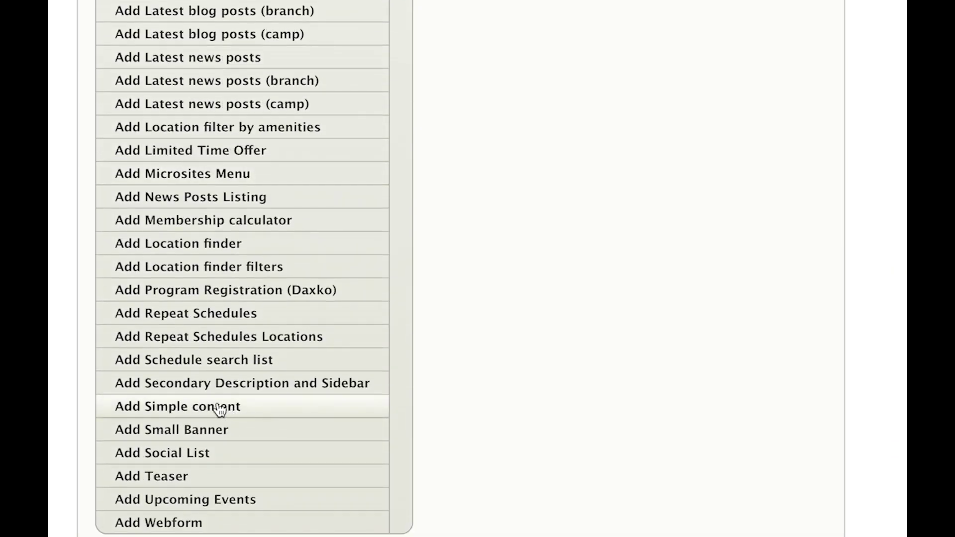
{"action": "left_click", "coordinate": [174, 413]}
{"action": "scroll", "coordinate": [173, 414], "scroll_direction": "up", "scroll_amount": 5}
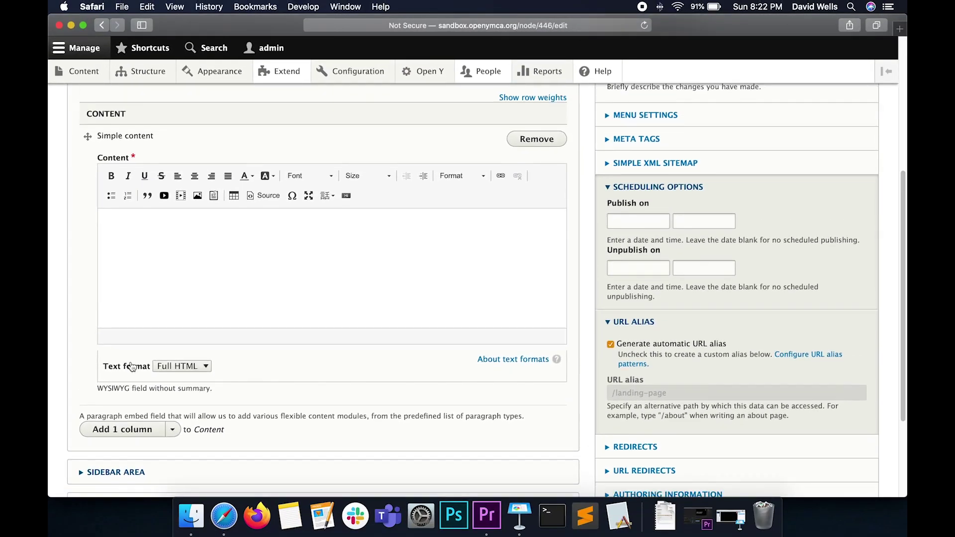
{"action": "scroll", "coordinate": [132, 367], "scroll_direction": "up", "scroll_amount": 5}
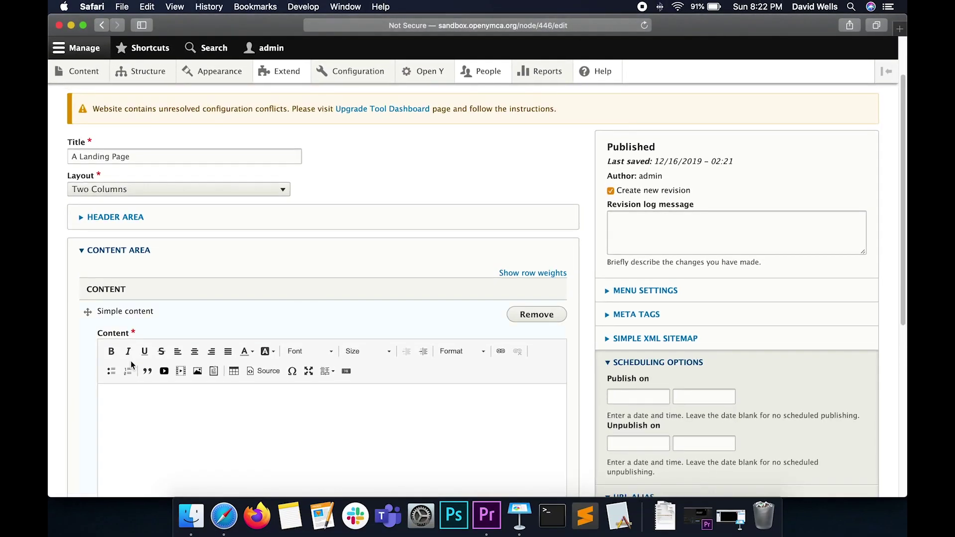
{"action": "left_click", "coordinate": [155, 434]}
- Type 'I can start by entering text.', 'I can add another line.' and 'A heading', then select 'A heading'
{"action": "type", "text": "I ca"}
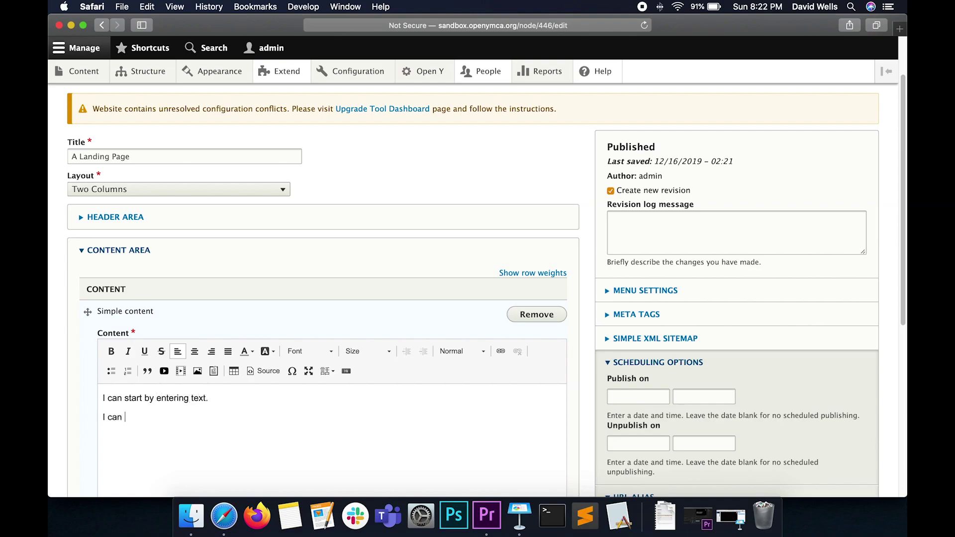
{"action": "type", "text": "nother line. "}
{"action": "type", "text": "A heading"}
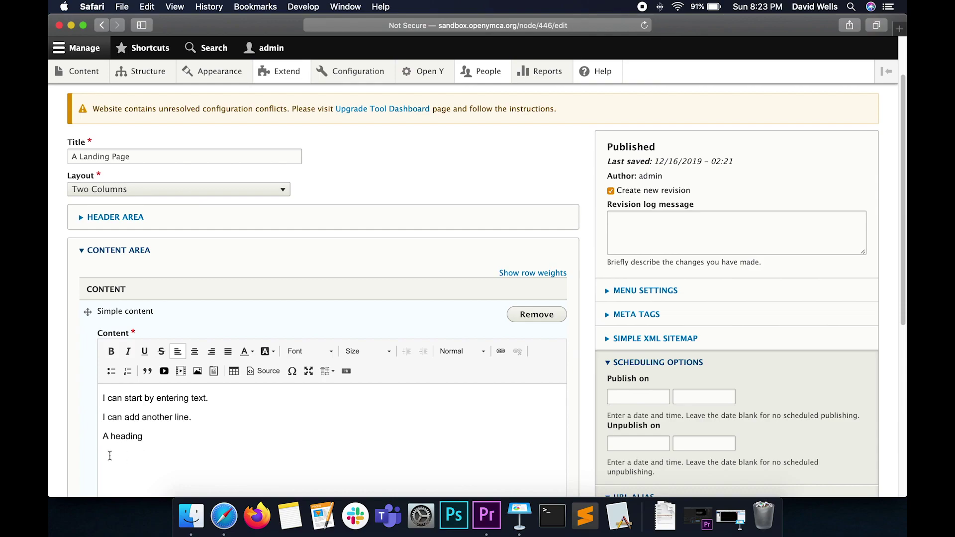
{"action": "left_click_drag", "start_coordinate": [146, 436], "coordinate": [96, 436]}
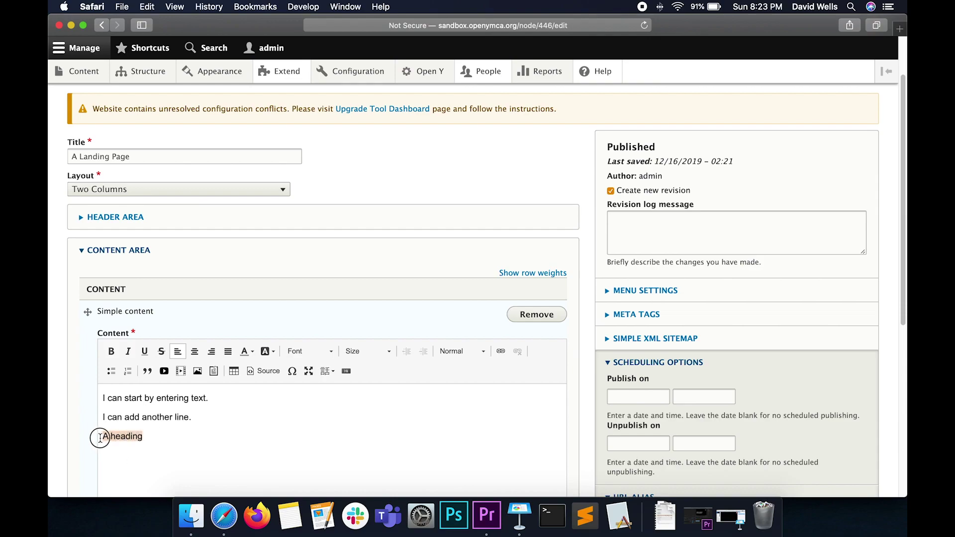
- Make 'A heading' purple, bold, italic and underlined
{"action": "left_click", "coordinate": [245, 351]}
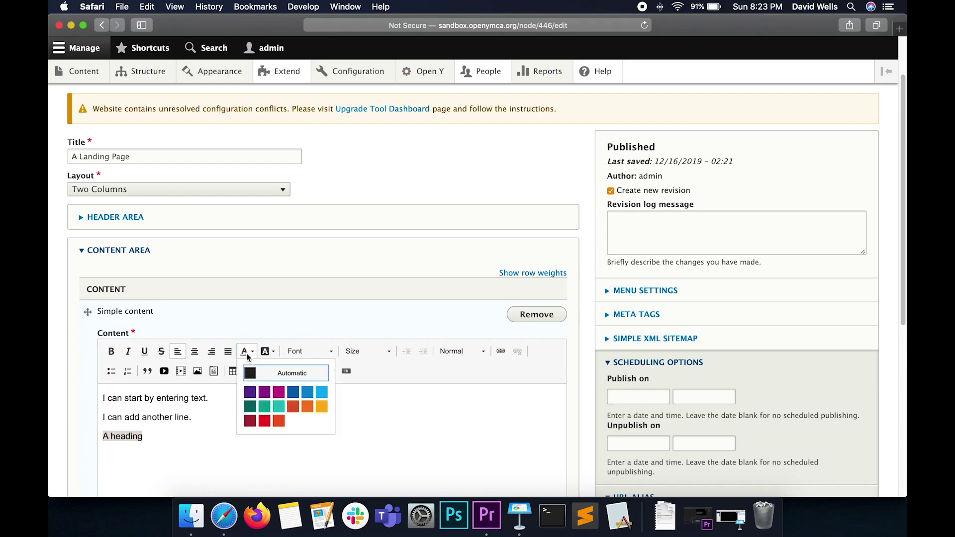
{"action": "left_click", "coordinate": [269, 393]}
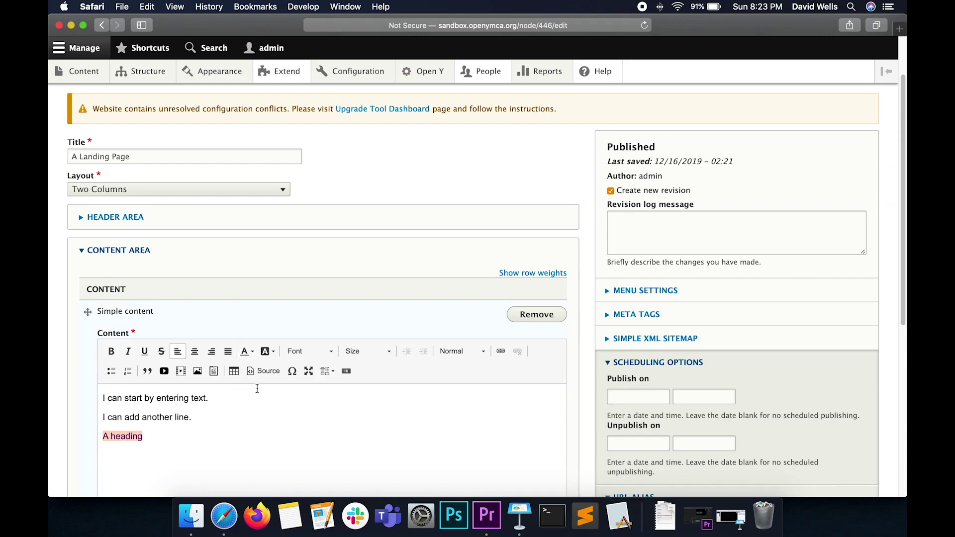
{"action": "left_click", "coordinate": [113, 351]}
{"action": "left_click", "coordinate": [127, 352]}
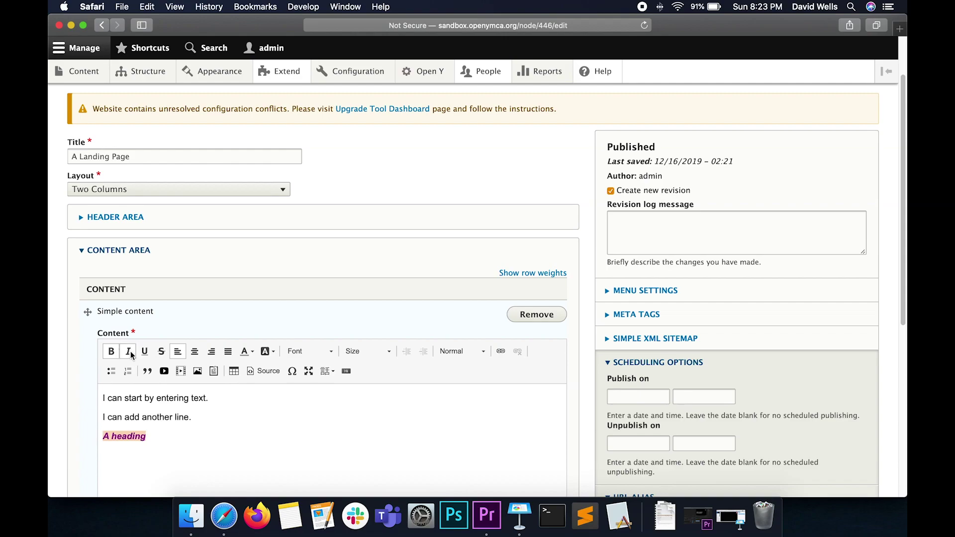
{"action": "left_click", "coordinate": [144, 352]}
- Set 'A heading' to font size 16 with the Heading 1 format
{"action": "left_click", "coordinate": [372, 351]}
{"action": "scroll", "coordinate": [370, 382], "scroll_direction": "down", "scroll_amount": 2}
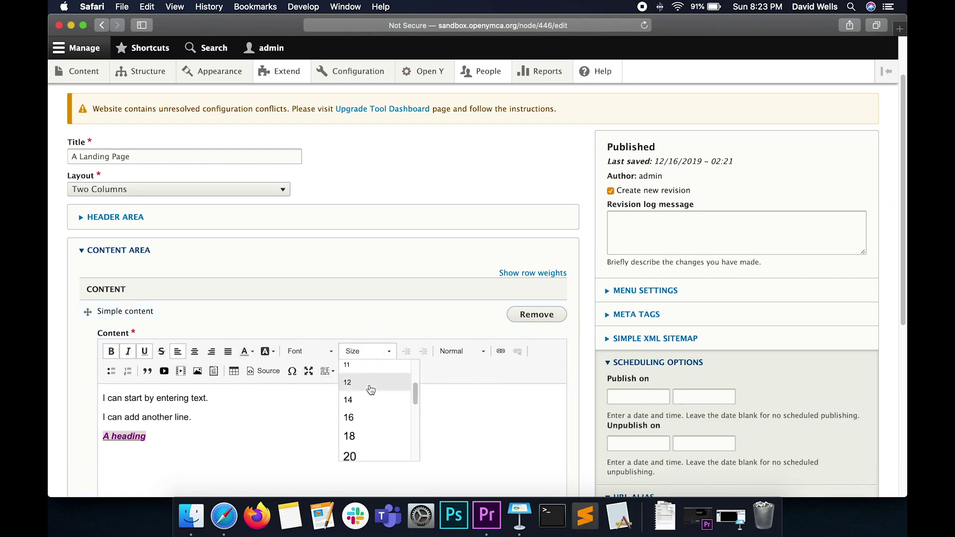
{"action": "left_click", "coordinate": [356, 417]}
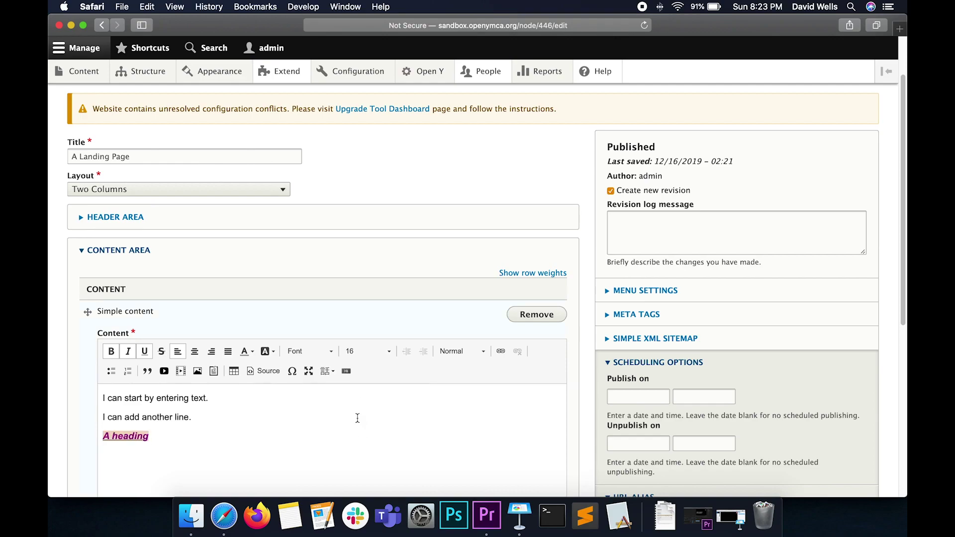
{"action": "left_click", "coordinate": [455, 351]}
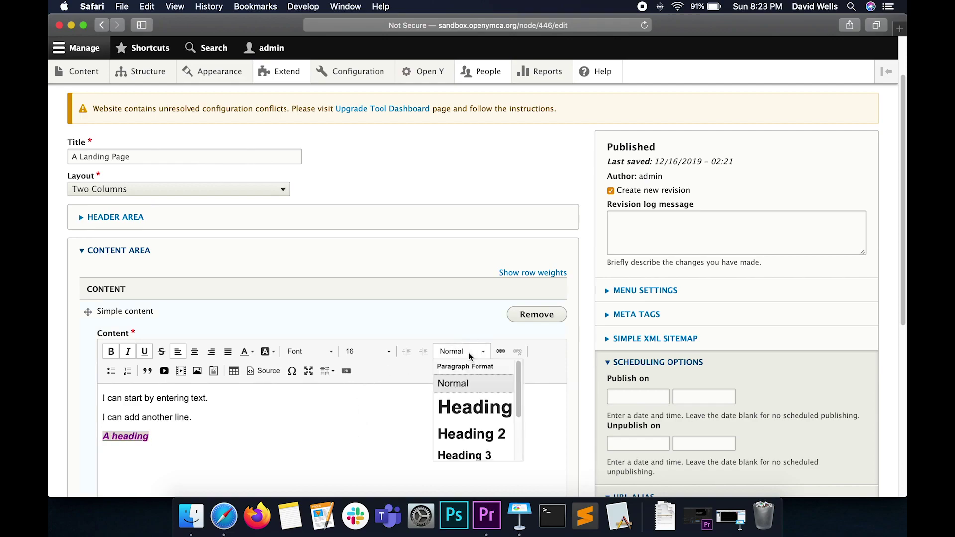
{"action": "left_click", "coordinate": [464, 408]}
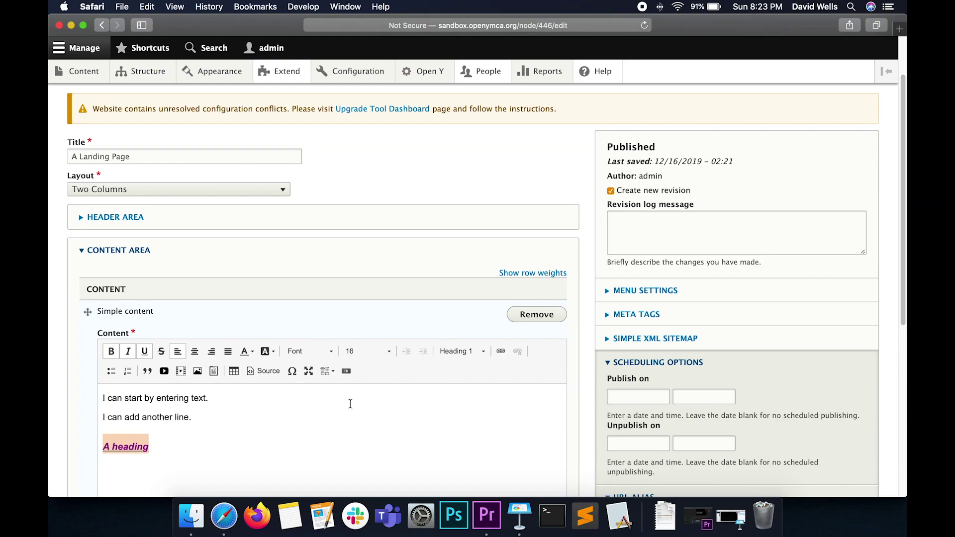
{"action": "scroll", "coordinate": [350, 404], "scroll_direction": "down", "scroll_amount": 10}
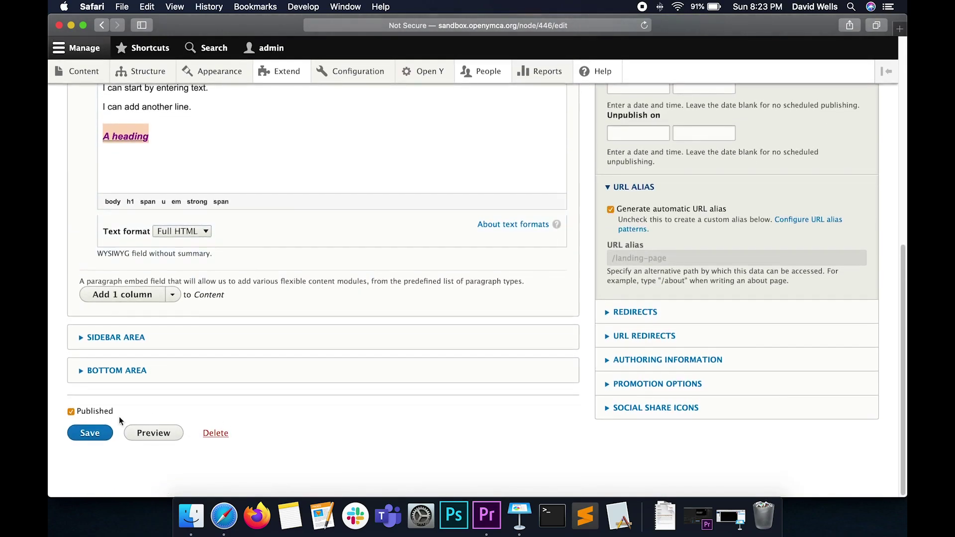
- Save the landing page, dismiss the update message and reopen its edit form's Content Area
{"action": "left_click", "coordinate": [90, 433]}
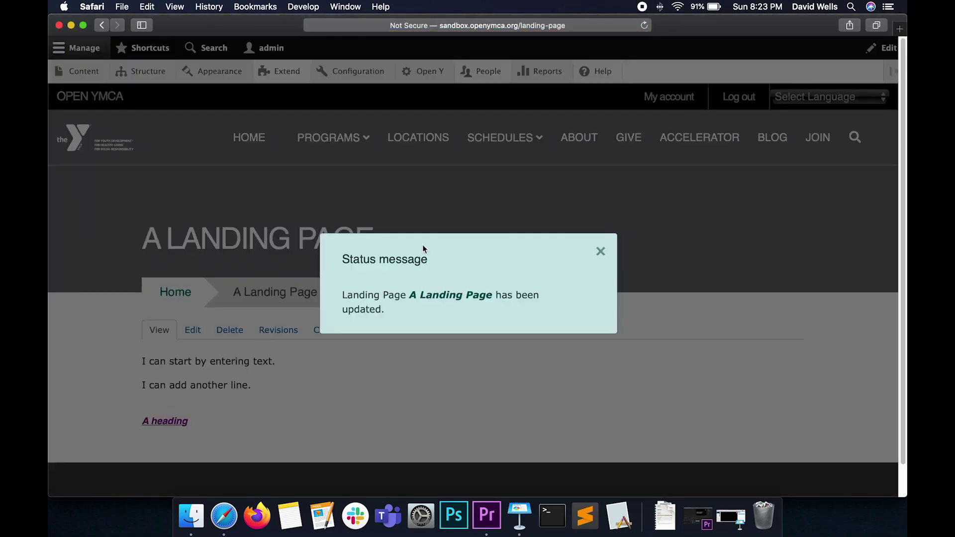
{"action": "left_click", "coordinate": [600, 249]}
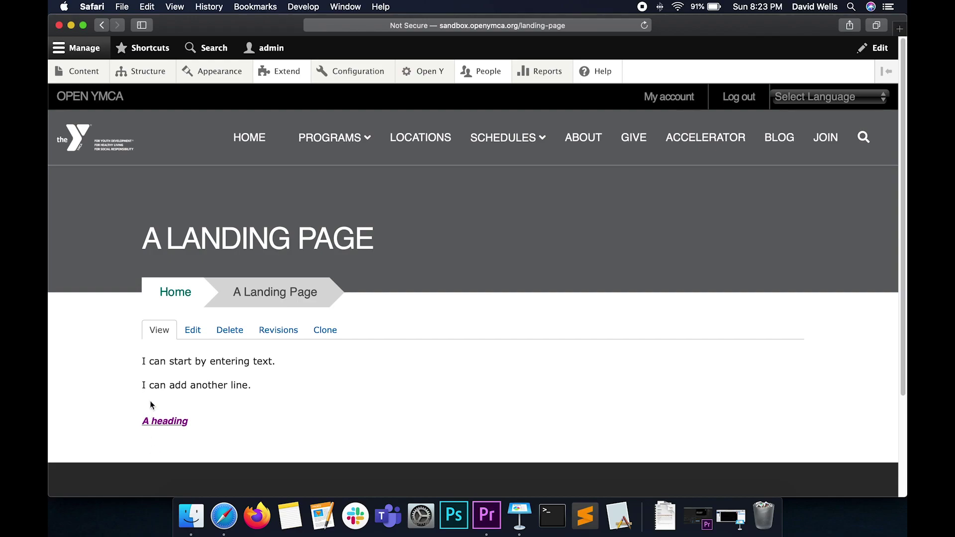
{"action": "left_click", "coordinate": [192, 330]}
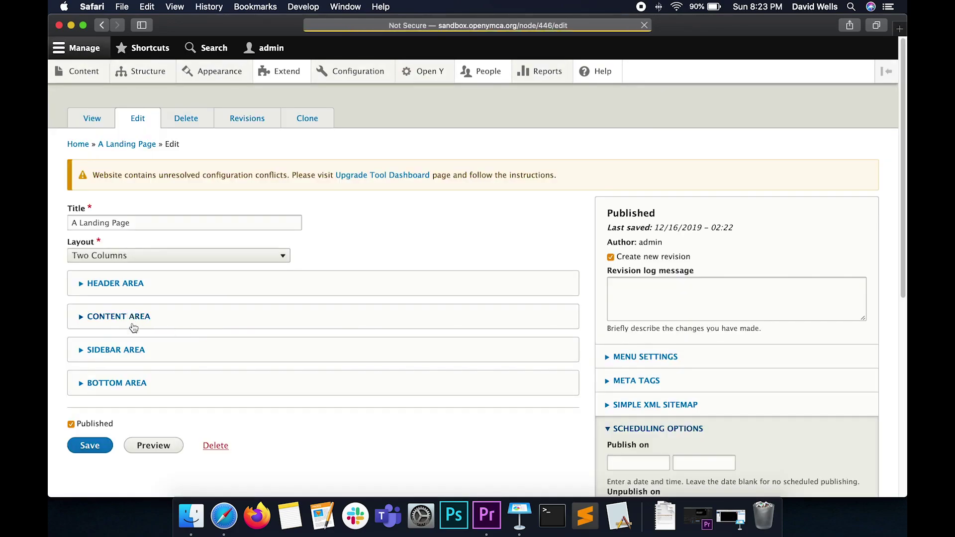
{"action": "left_click", "coordinate": [129, 320]}
- Open the Simple content paragraph for editing and list the Add 1 column paragraph types
{"action": "scroll", "coordinate": [332, 284], "scroll_direction": "down", "scroll_amount": 3}
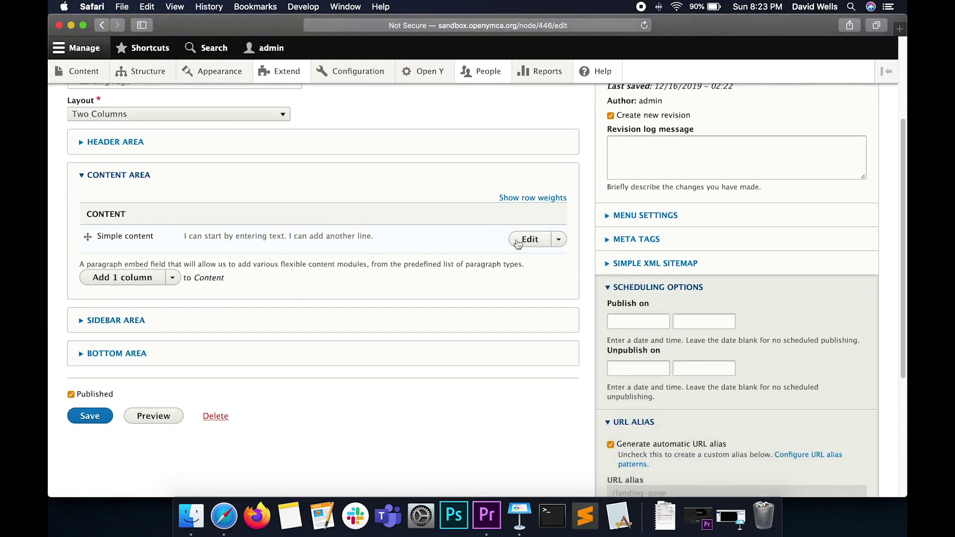
{"action": "left_click", "coordinate": [528, 240]}
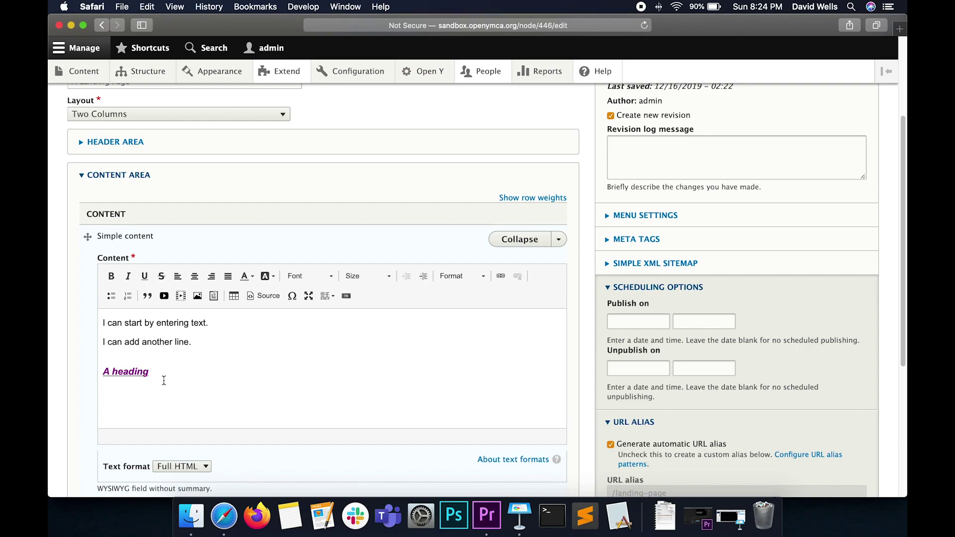
{"action": "scroll", "coordinate": [163, 380], "scroll_direction": "down", "scroll_amount": 5}
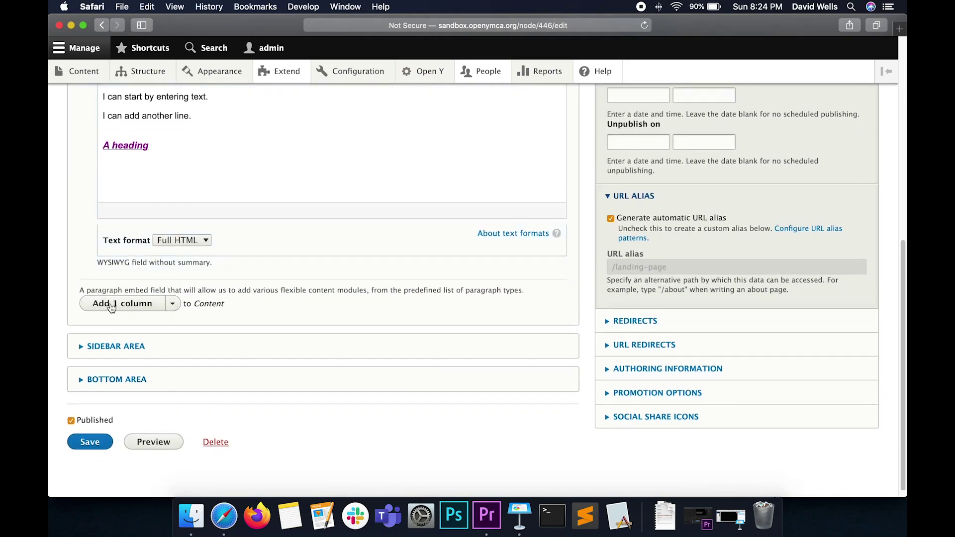
{"action": "left_click", "coordinate": [172, 303]}
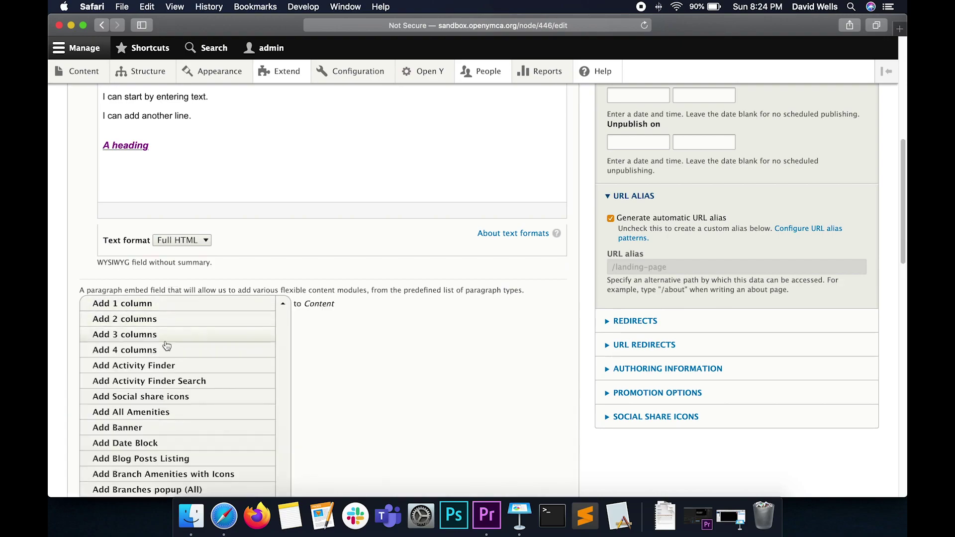
- Add an FAQ paragraph below Simple content, then return the caret to the Simple content text
{"action": "scroll", "coordinate": [167, 343], "scroll_direction": "down", "scroll_amount": 7}
{"action": "scroll", "coordinate": [166, 345], "scroll_direction": "down", "scroll_amount": 2}
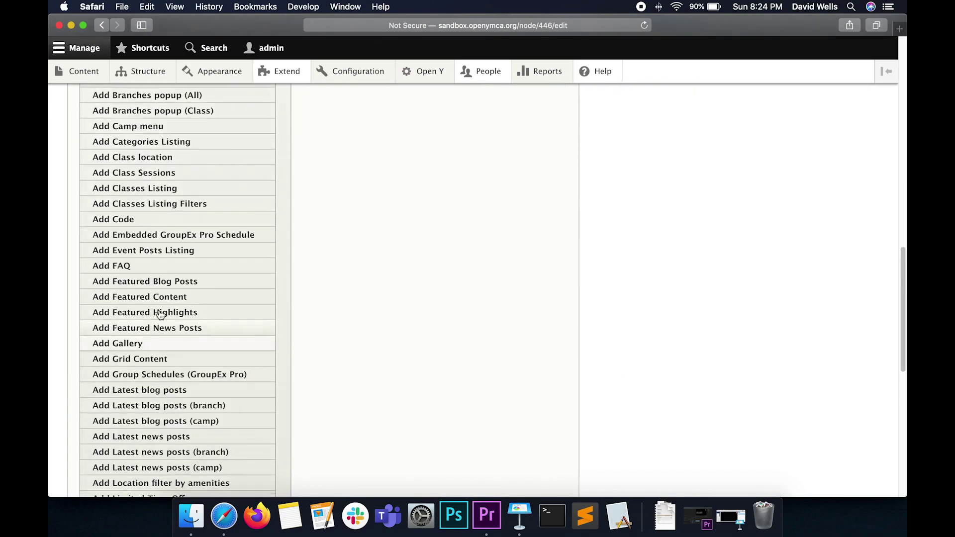
{"action": "left_click", "coordinate": [141, 267]}
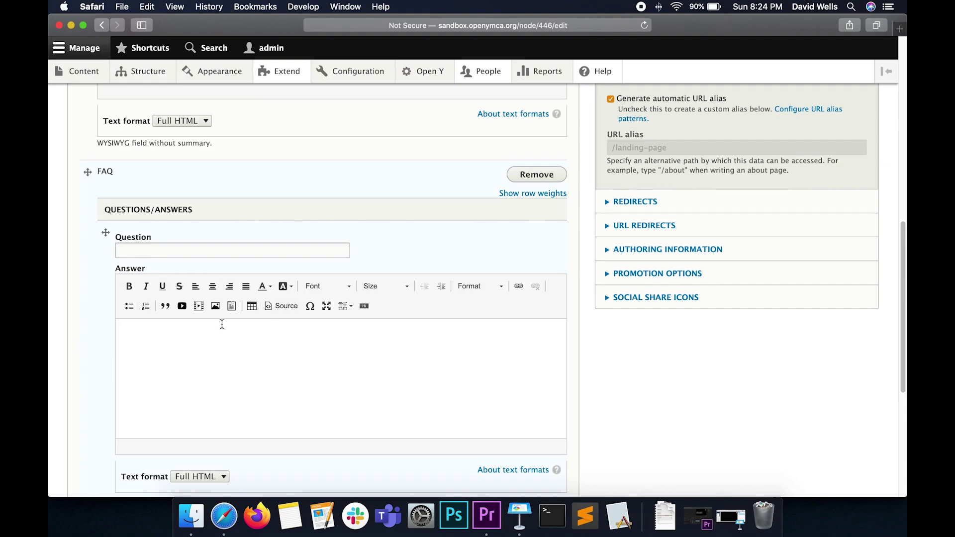
{"action": "scroll", "coordinate": [148, 355], "scroll_direction": "up", "scroll_amount": 5}
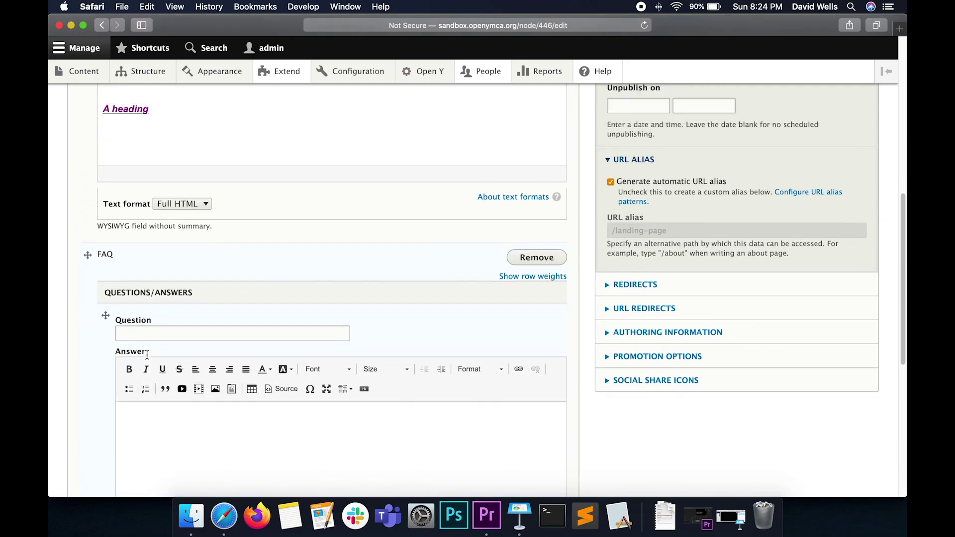
{"action": "left_click", "coordinate": [170, 239]}
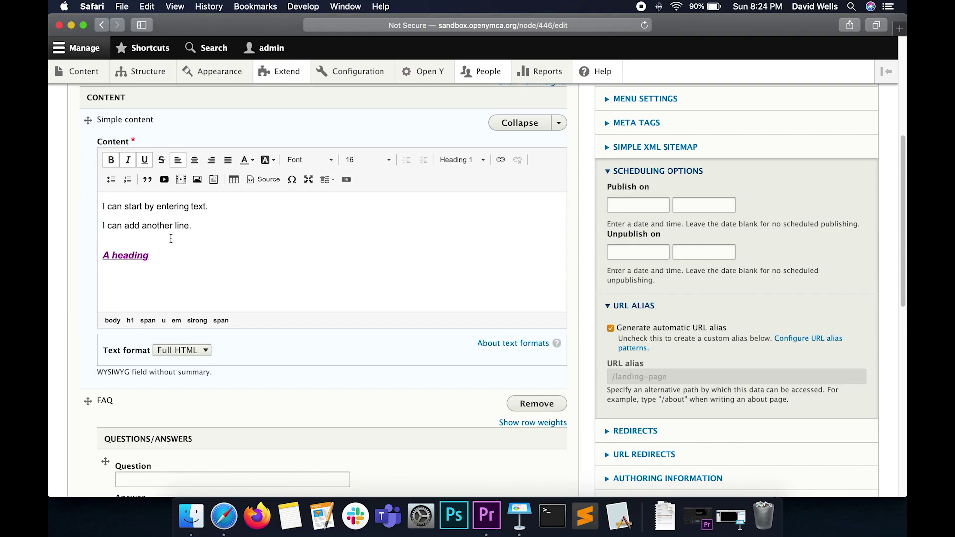
- Copy all the styled Simple content text into the FAQ Answer field
{"action": "key", "text": "super+a"}
{"action": "key", "text": "super+c"}
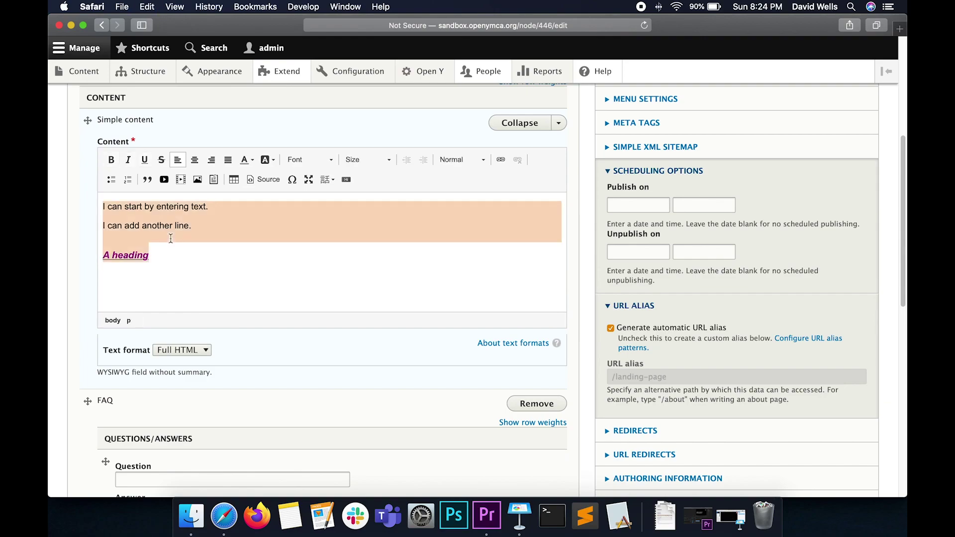
{"action": "scroll", "coordinate": [170, 239], "scroll_direction": "down", "scroll_amount": 5}
{"action": "left_click", "coordinate": [160, 364]}
{"action": "key", "text": "super+v"}
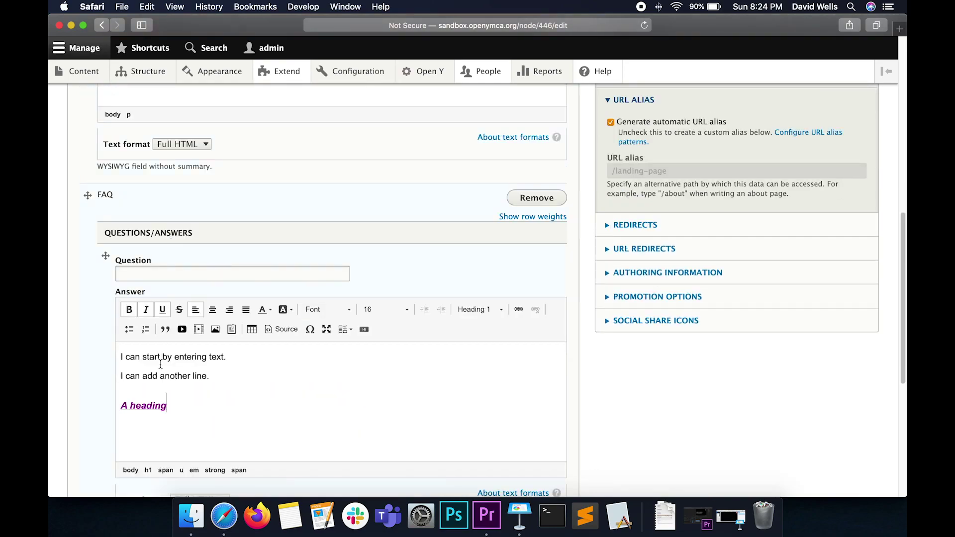
- Enter 'A question' as the FAQ question and save the landing page
{"action": "left_click", "coordinate": [147, 273]}
{"action": "type", "text": "A Question"}
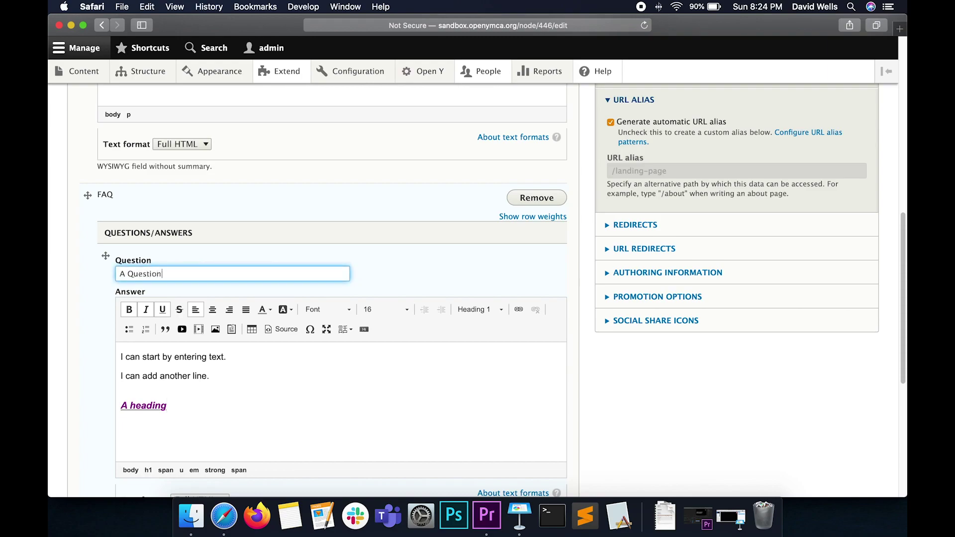
{"action": "scroll", "coordinate": [79, 371], "scroll_direction": "down", "scroll_amount": 10}
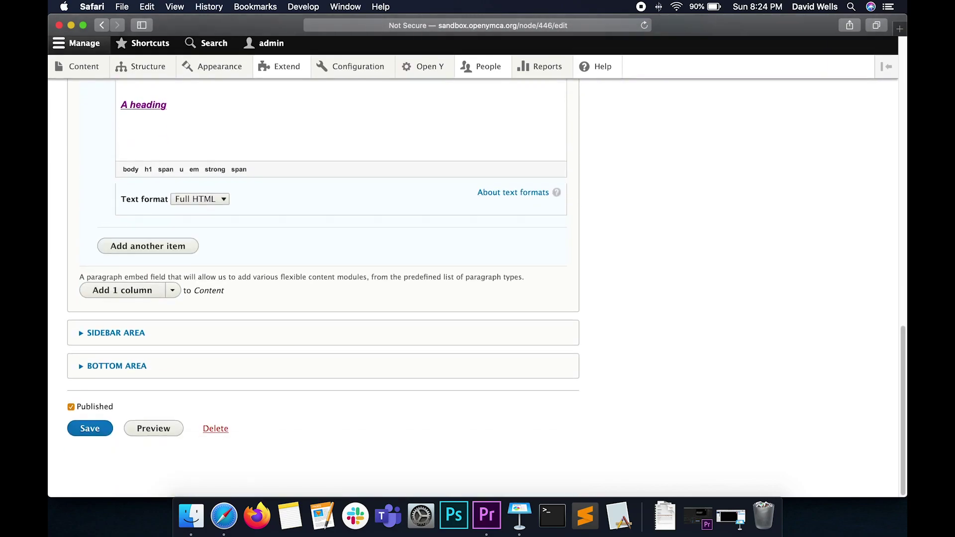
{"action": "left_click", "coordinate": [85, 434]}
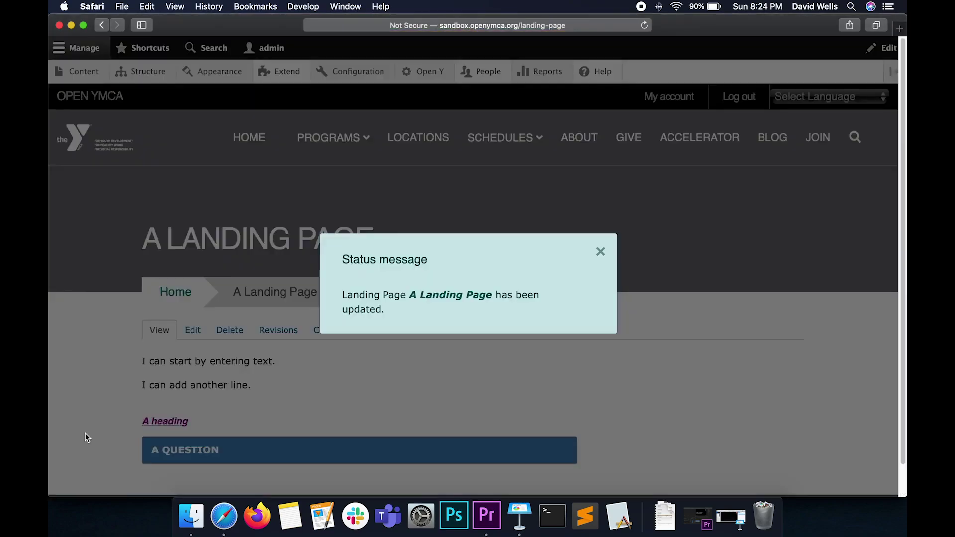
- Dismiss the page-updated message and expand the 'A QUESTION' FAQ to reveal its styled answer and heading
{"action": "left_click", "coordinate": [599, 251]}
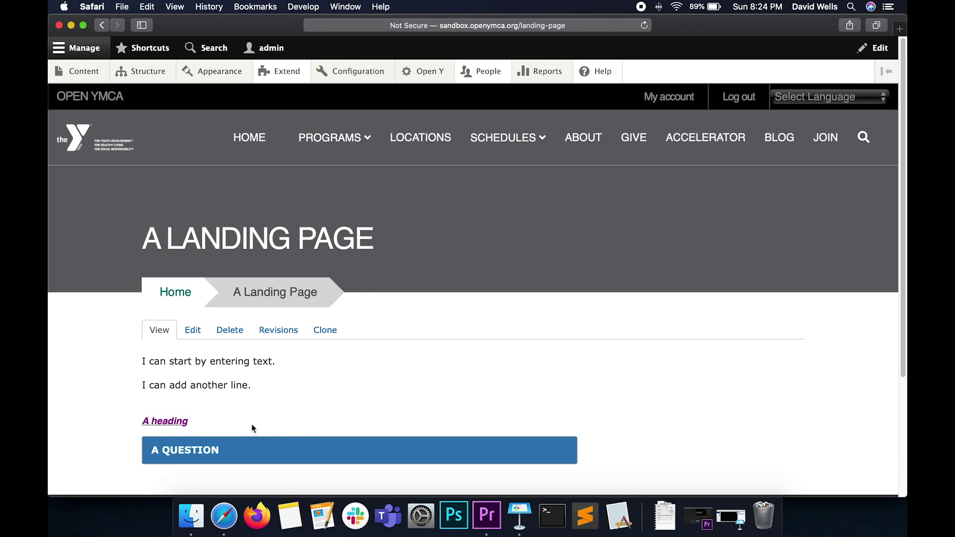
{"action": "scroll", "coordinate": [252, 429], "scroll_direction": "down", "scroll_amount": 3}
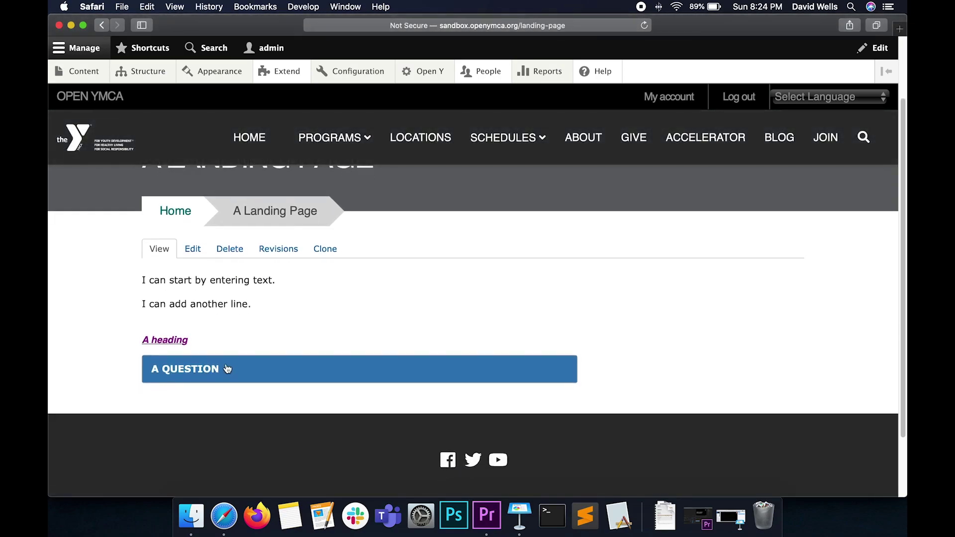
{"action": "left_click", "coordinate": [206, 369]}
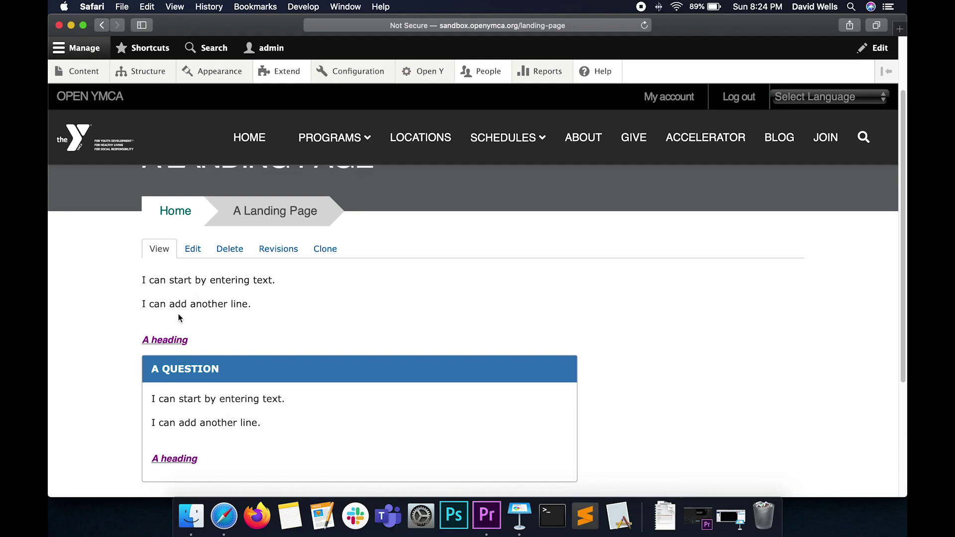
- Reopen the landing page for editing and drag the FAQ paragraph to reorder it relative to Simple content
{"action": "left_click", "coordinate": [193, 253]}
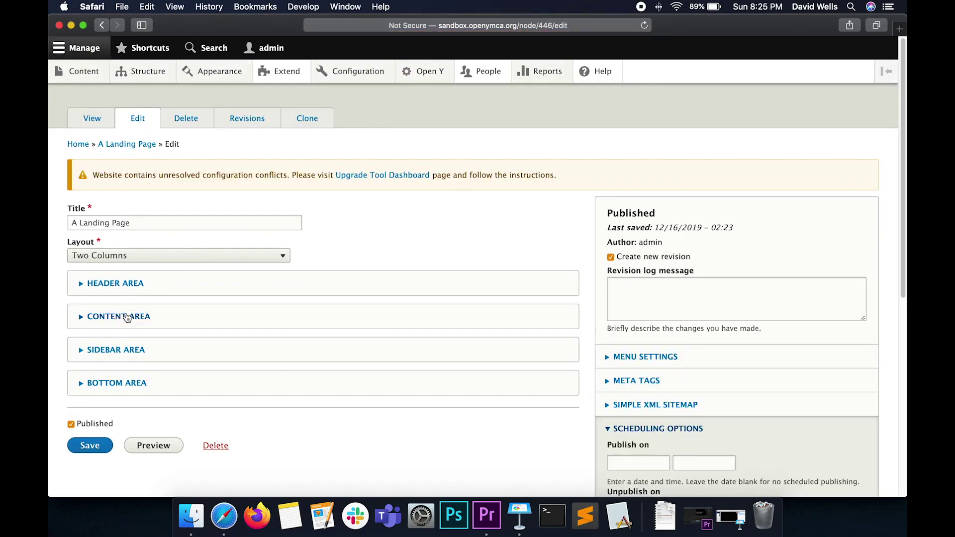
{"action": "left_click", "coordinate": [127, 317]}
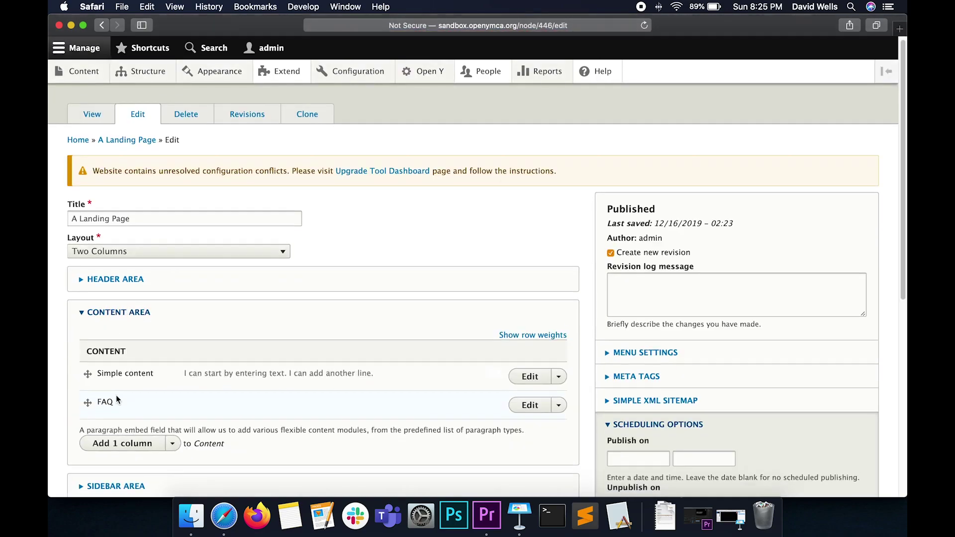
{"action": "scroll", "coordinate": [122, 318], "scroll_direction": "down", "scroll_amount": 2}
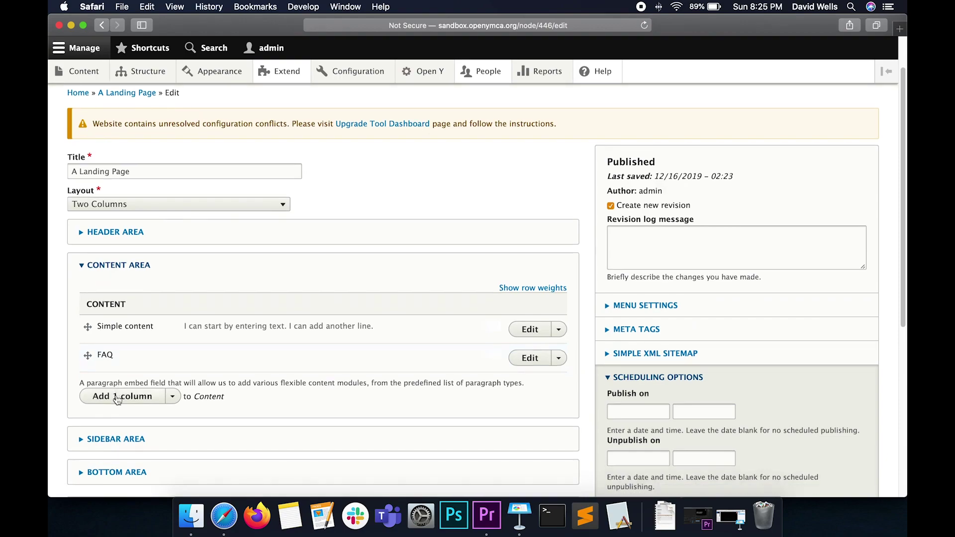
{"action": "left_click", "coordinate": [172, 396]}
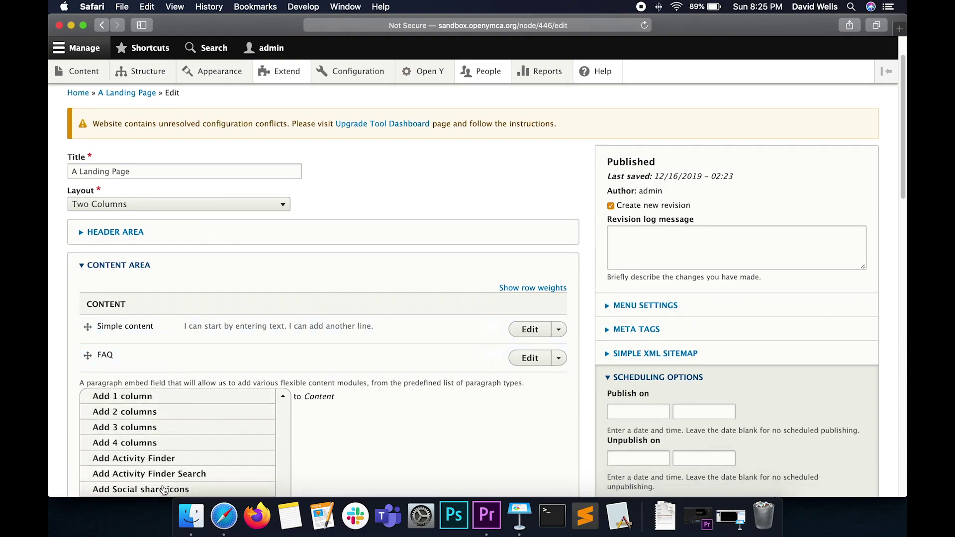
{"action": "left_click", "coordinate": [176, 387]}
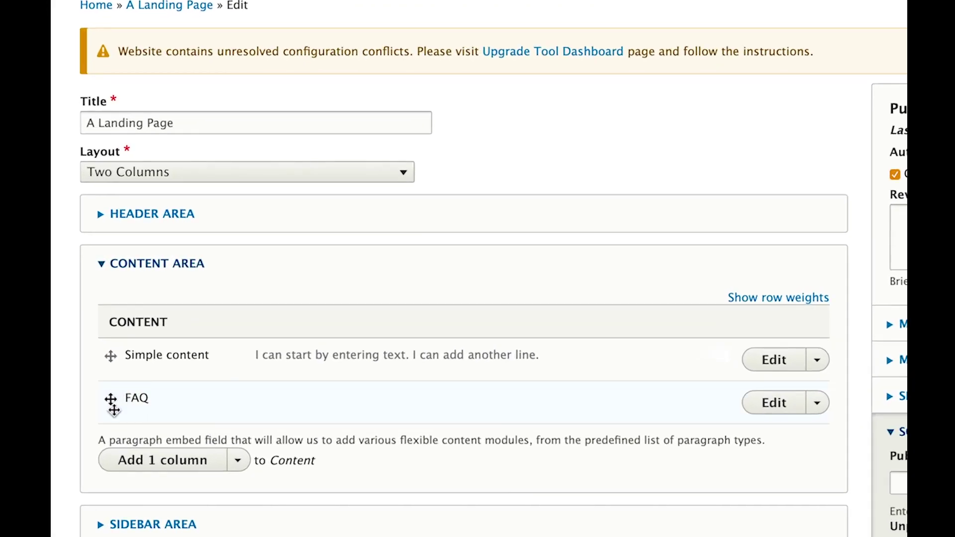
{"action": "mouse_move", "coordinate": [110, 400]}
{"action": "left_mouse_down"}
{"action": "mouse_move", "coordinate": [109, 354]}
{"action": "mouse_move", "coordinate": [111, 390]}
{"action": "left_mouse_up"}
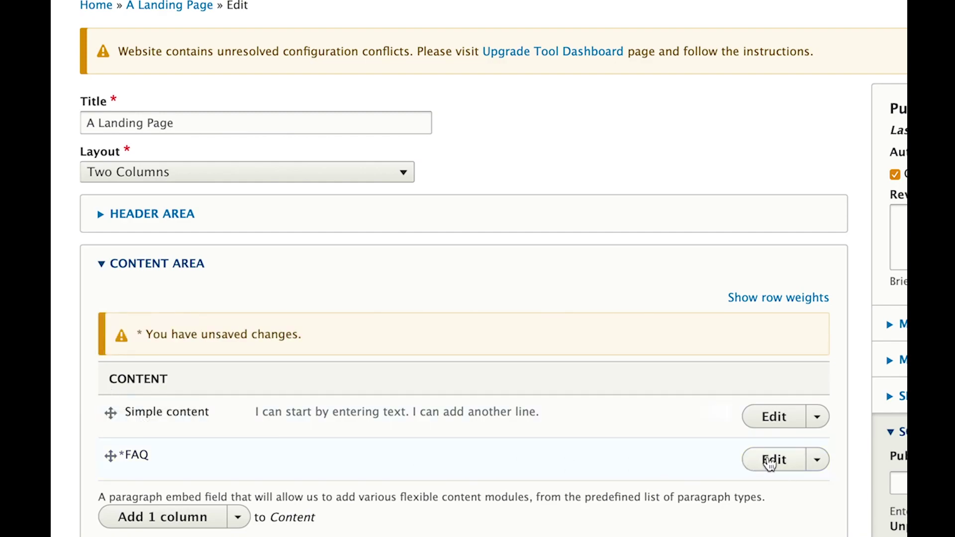
{"action": "left_click", "coordinate": [826, 465]}
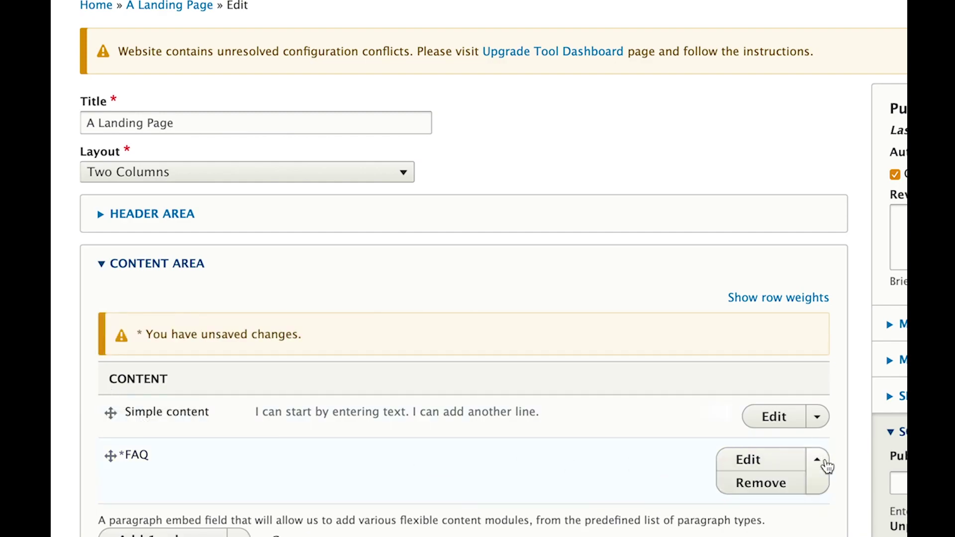
- Remove the FAQ paragraph, then restore it from the pending-removal options
{"action": "left_click", "coordinate": [758, 485]}
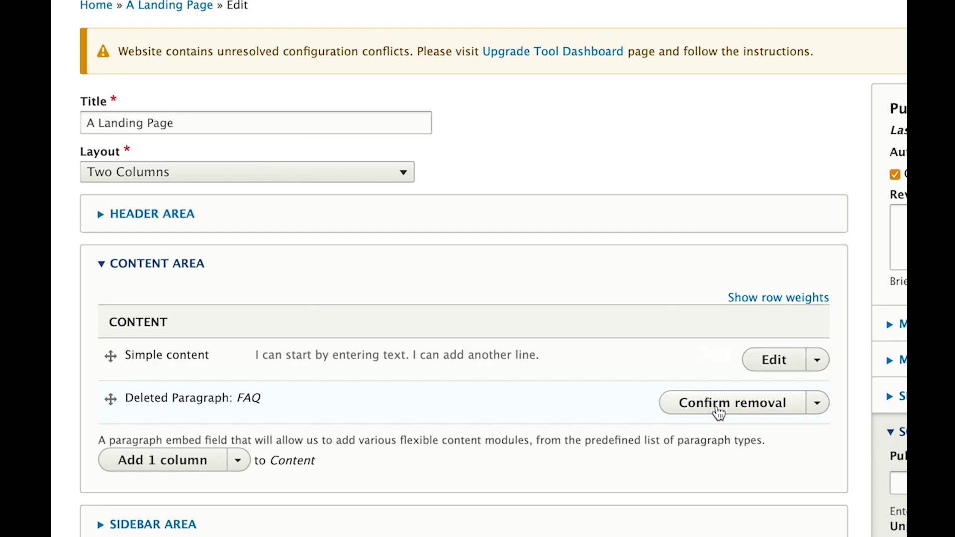
{"action": "left_click", "coordinate": [828, 403]}
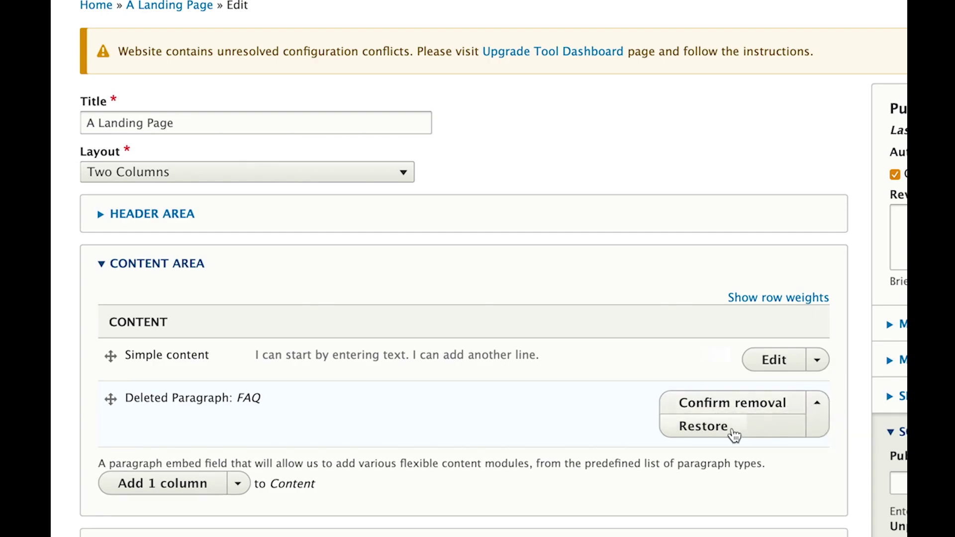
{"action": "left_click", "coordinate": [705, 429]}
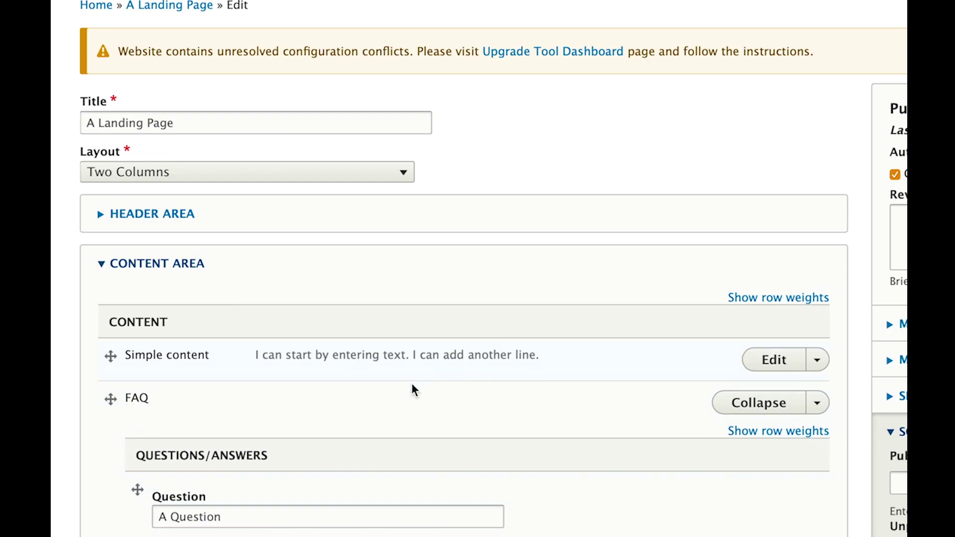
- Scroll through the FAQ answer editor showing the 'I can start by entering text.' answer
{"action": "scroll", "coordinate": [536, 502], "scroll_direction": "down", "scroll_amount": 3}
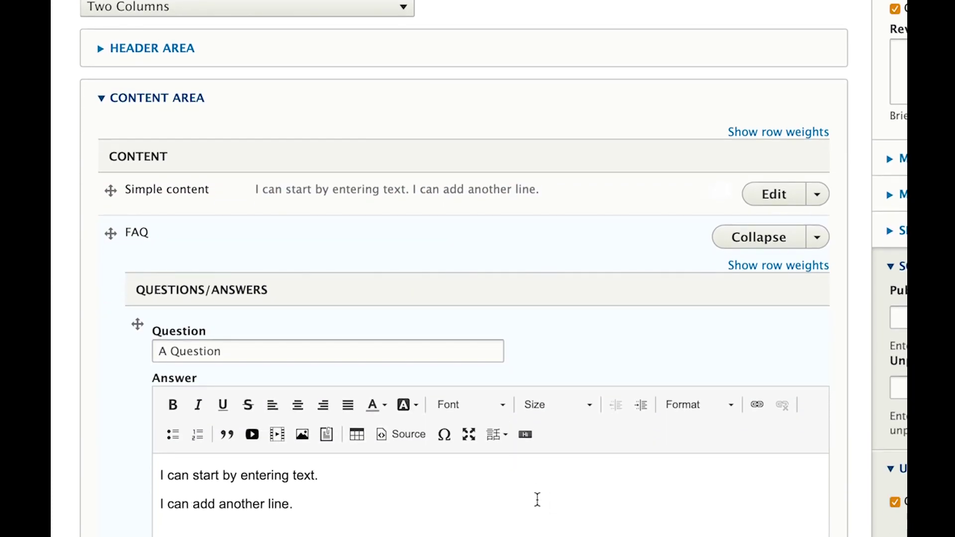
{"action": "scroll", "coordinate": [538, 499], "scroll_direction": "up", "scroll_amount": 2}
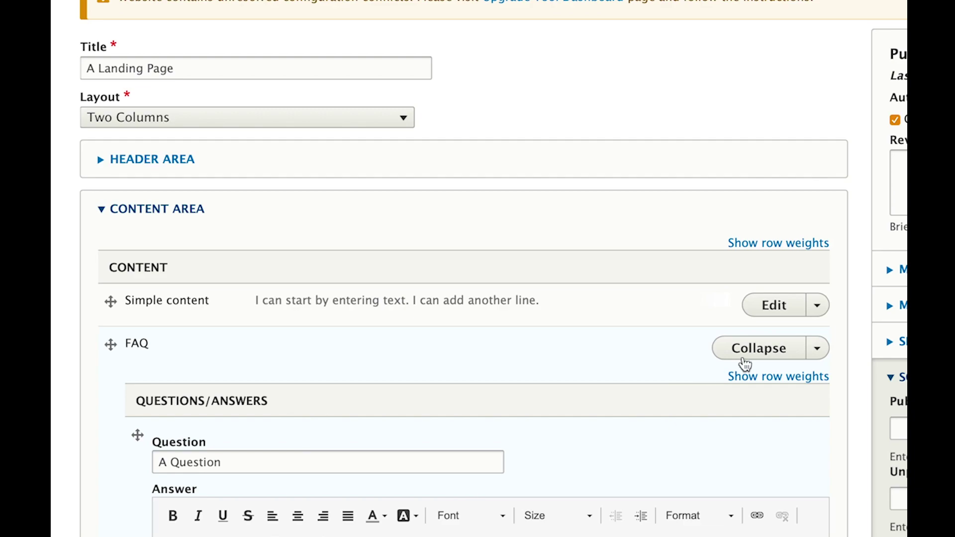